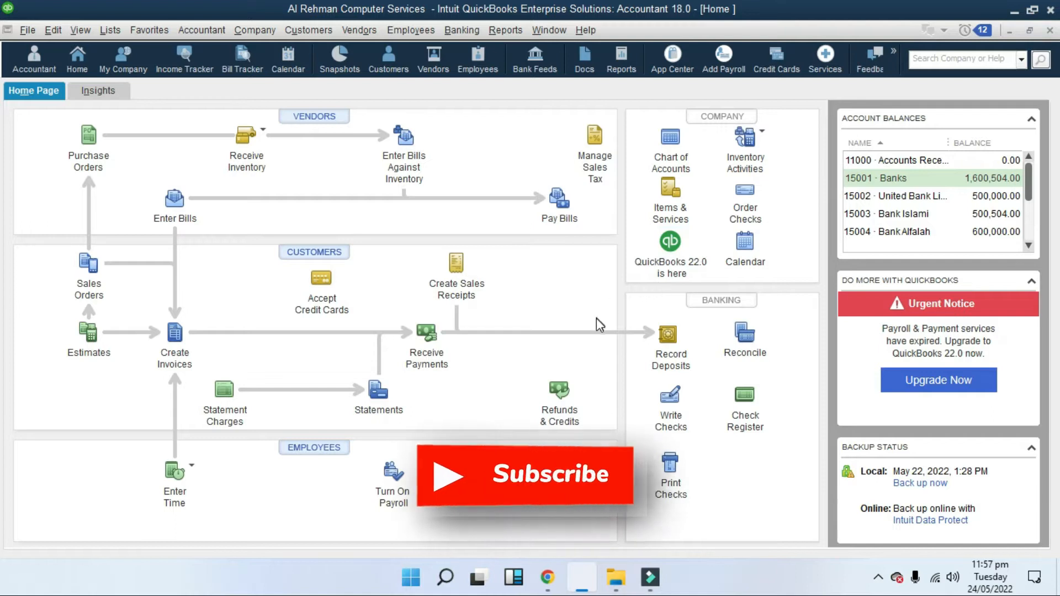
Create an invoice for The Smart College from its available sales order, including all of the sales order
left_click(174, 338)
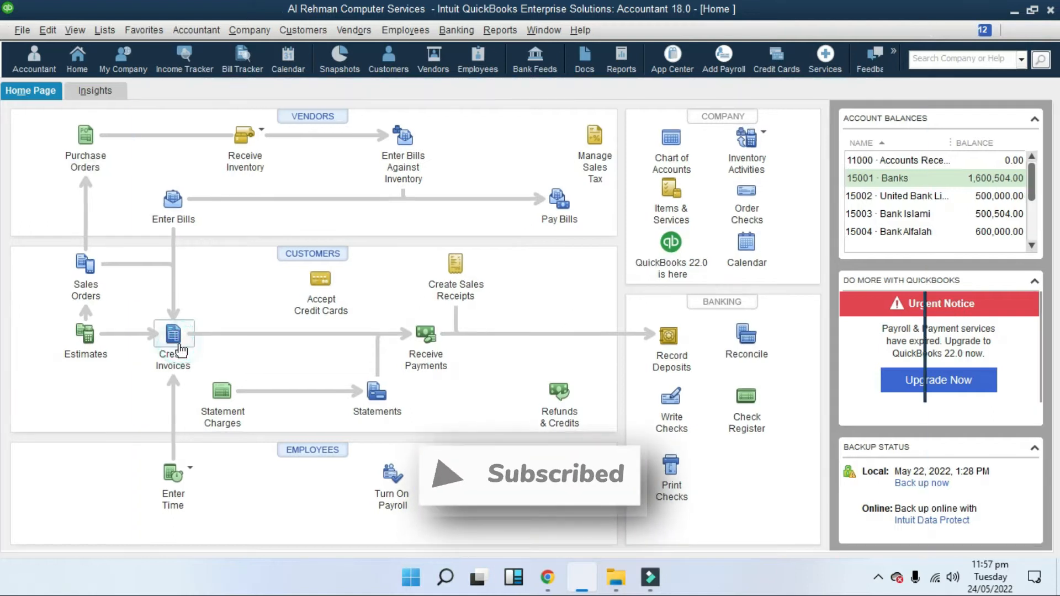
left_click(240, 164)
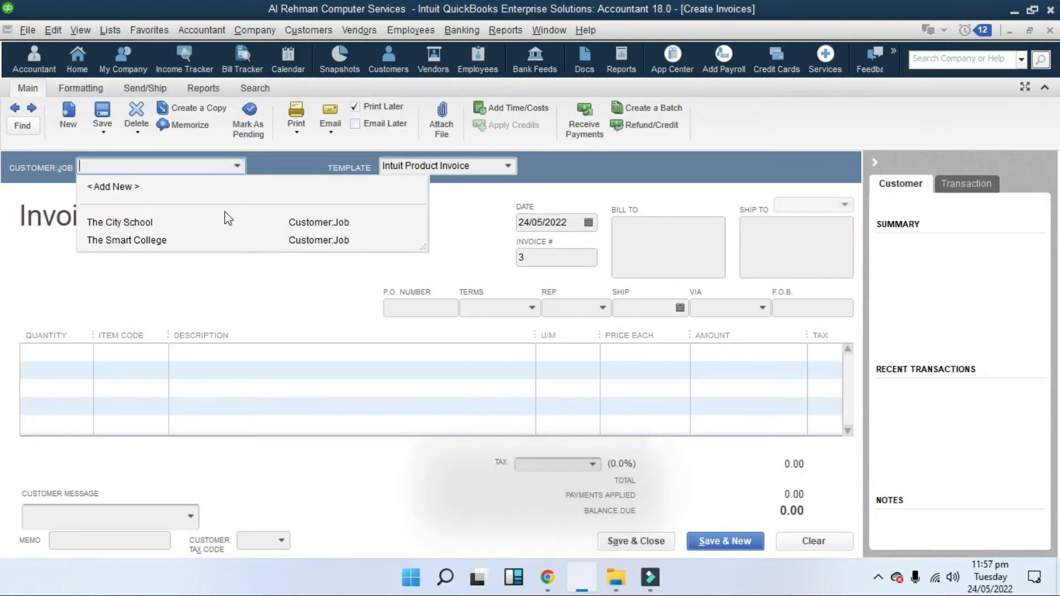
left_click(220, 241)
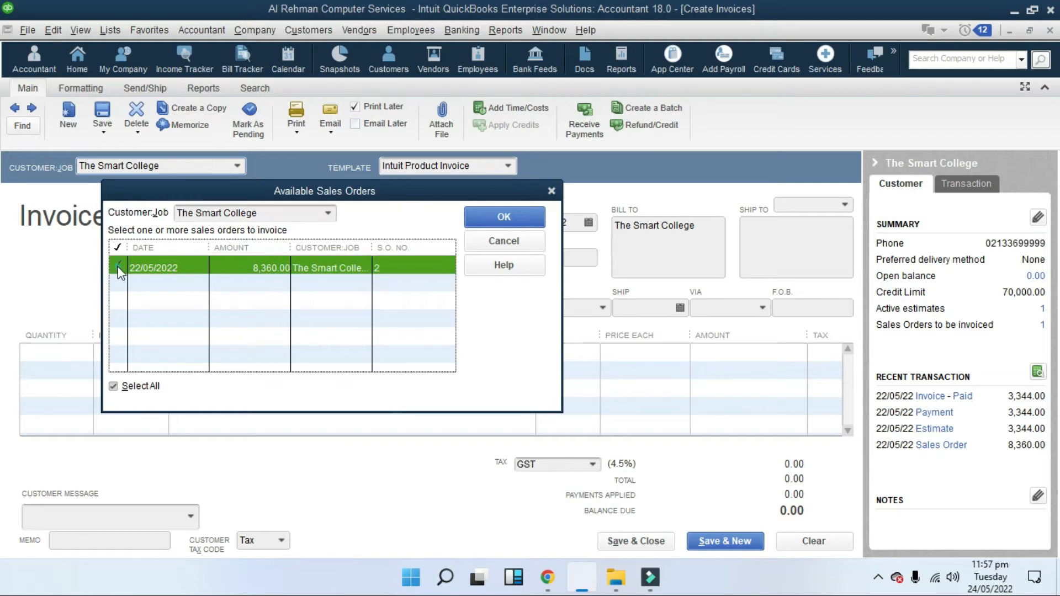
left_click(500, 218)
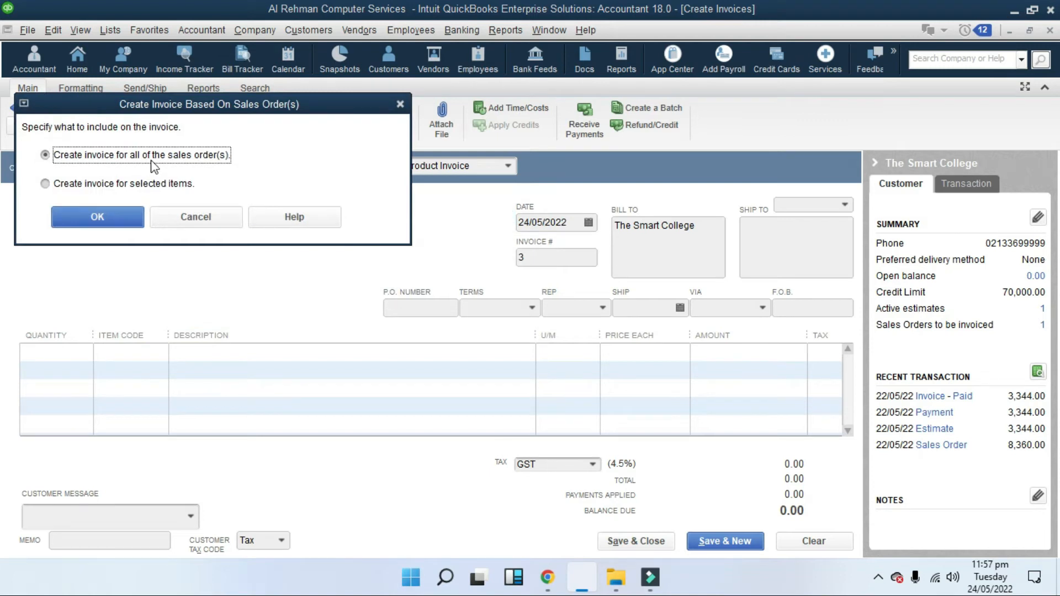
left_click(116, 218)
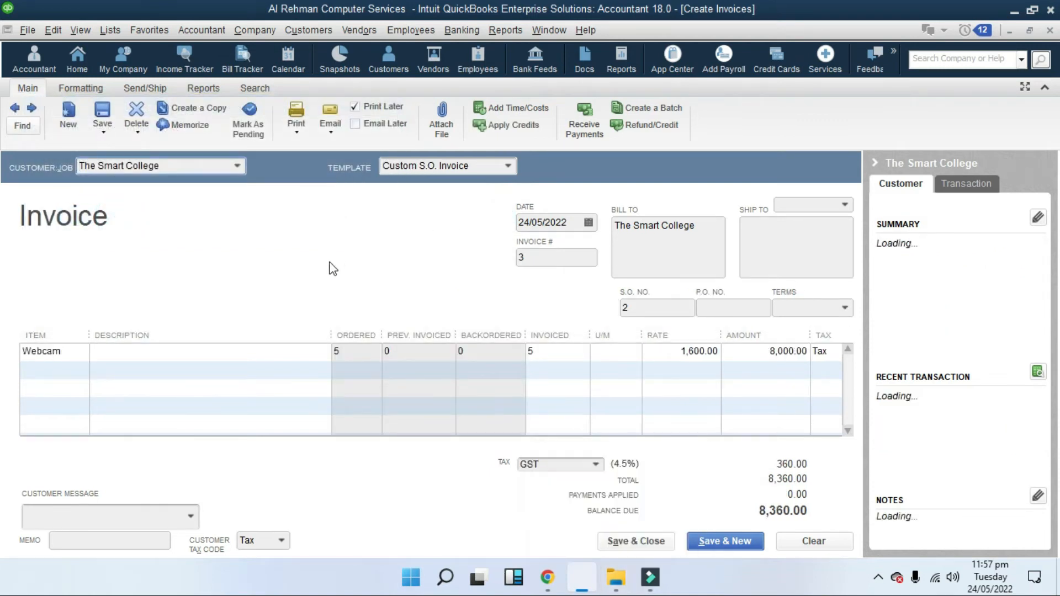
Switch the Webcam line's tax code to Non-Taxable Sales and back to Taxable Sales
left_click(833, 352)
left_click(672, 397)
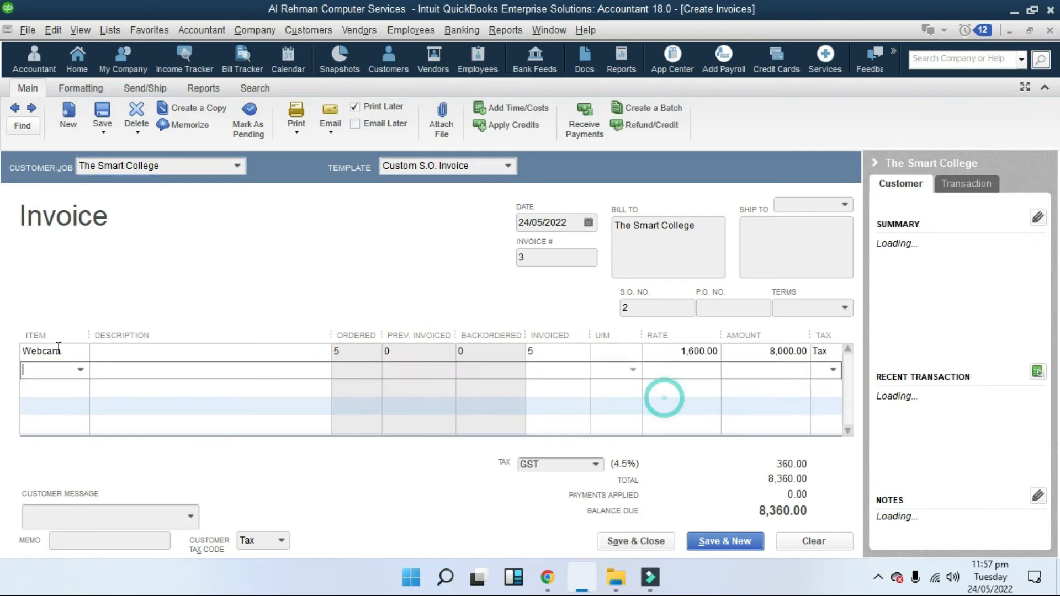
left_click(816, 351)
left_click(828, 352)
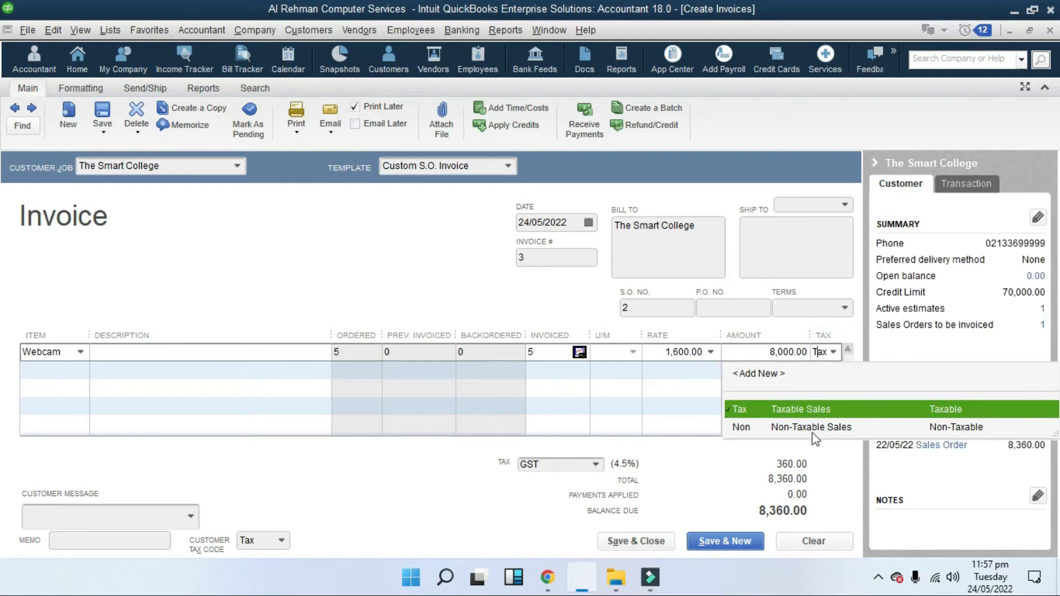
left_click(815, 428)
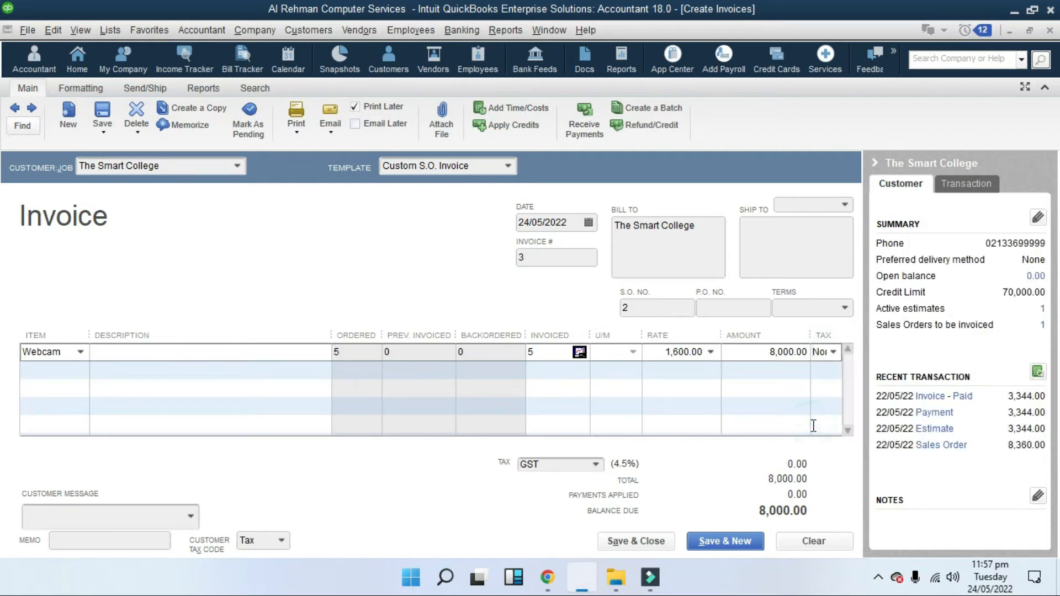
left_click(833, 353)
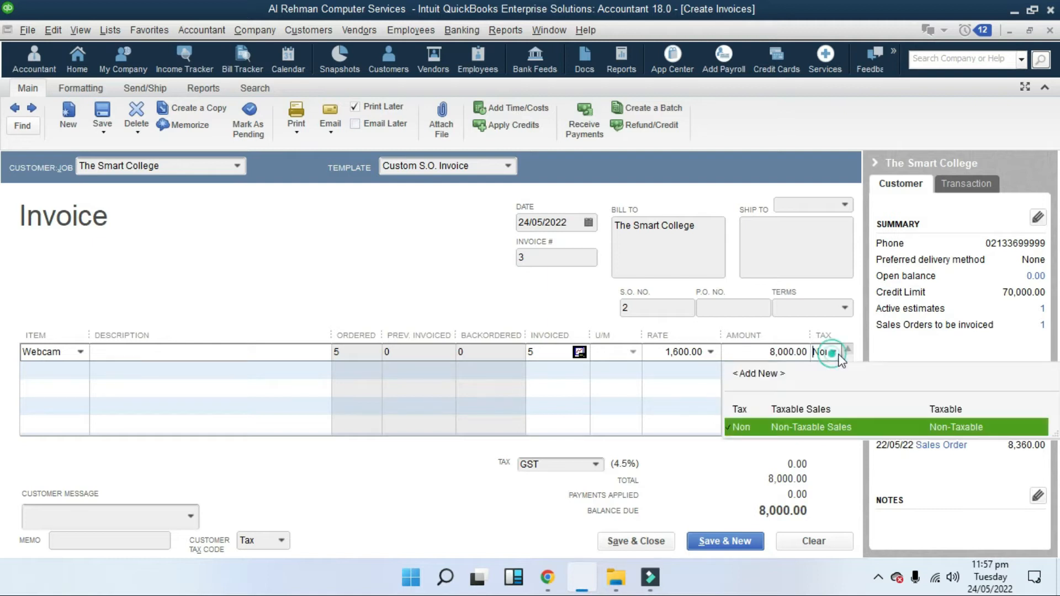
left_click(846, 407)
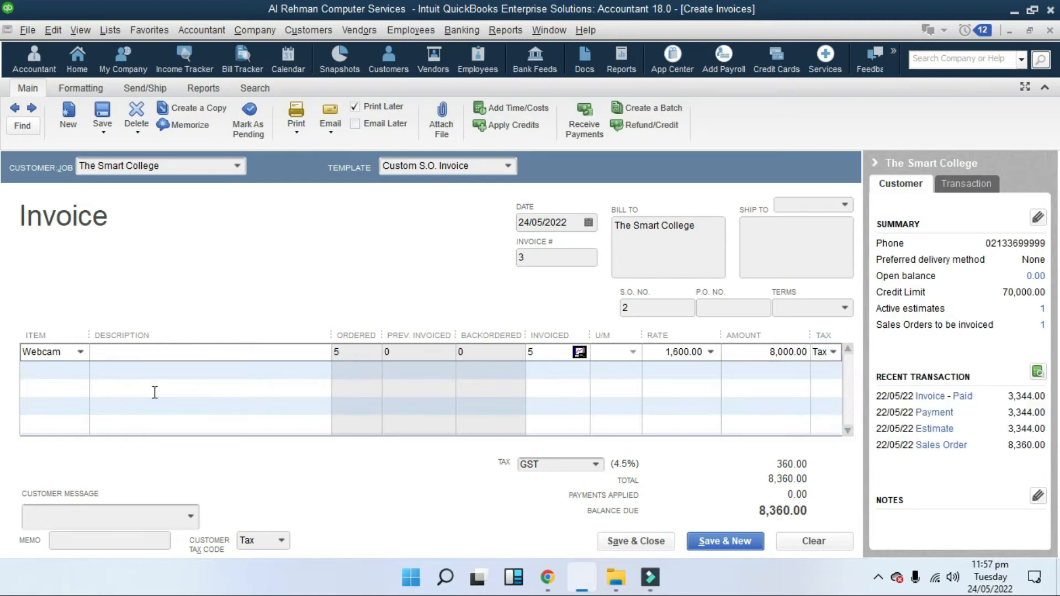
Add the Dell 9020 PC as an item on the line below Webcam in the invoice
left_click(69, 364)
left_click(80, 370)
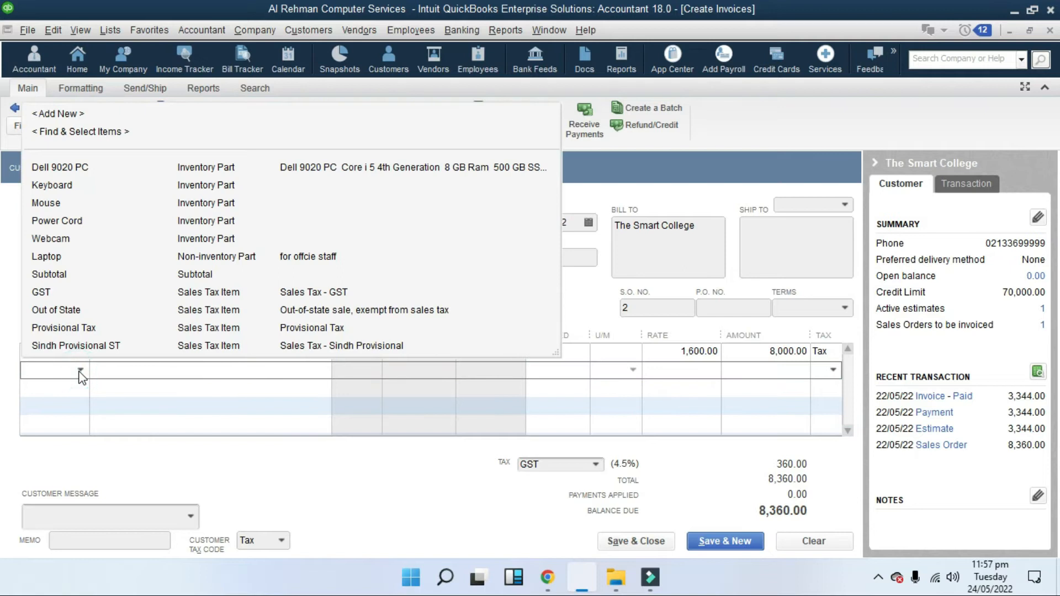
left_click(100, 168)
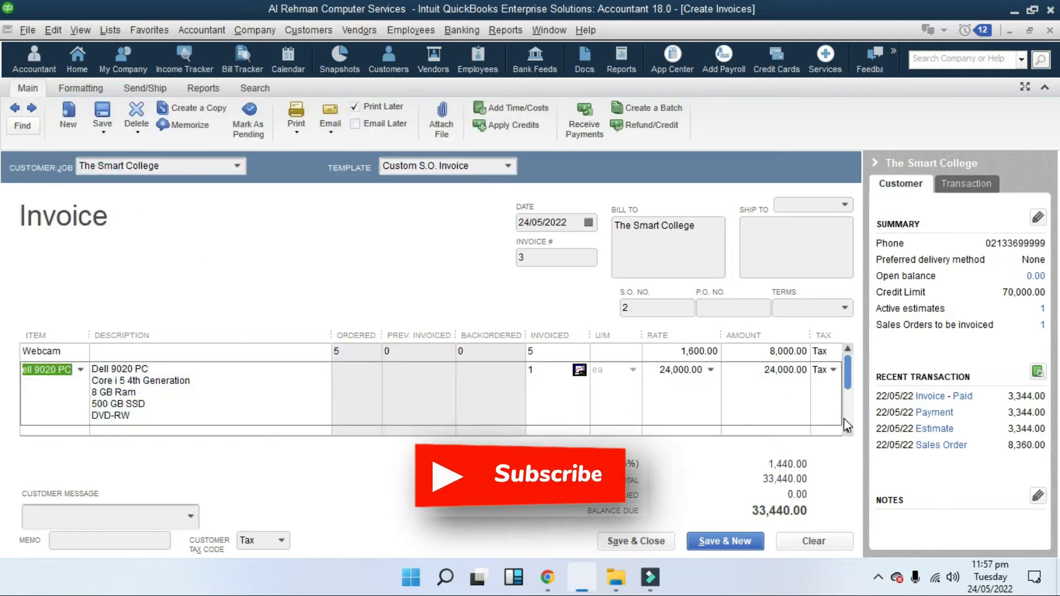
Add a Mouse item line below the Dell 9020 PC and set its tax code to Non-Taxable Sales
left_click(55, 430)
left_click(80, 416)
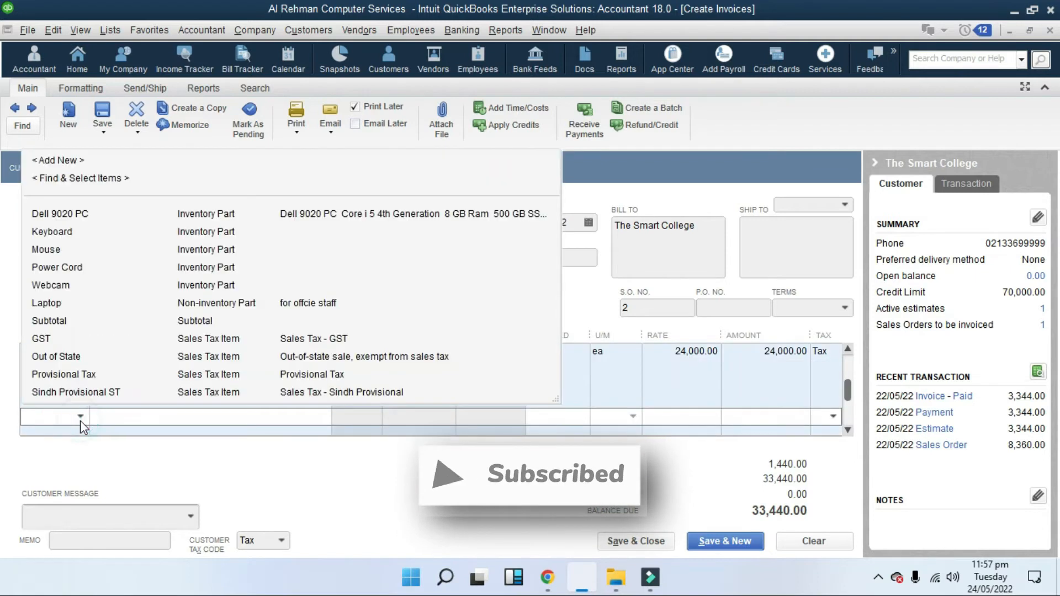
left_click(164, 251)
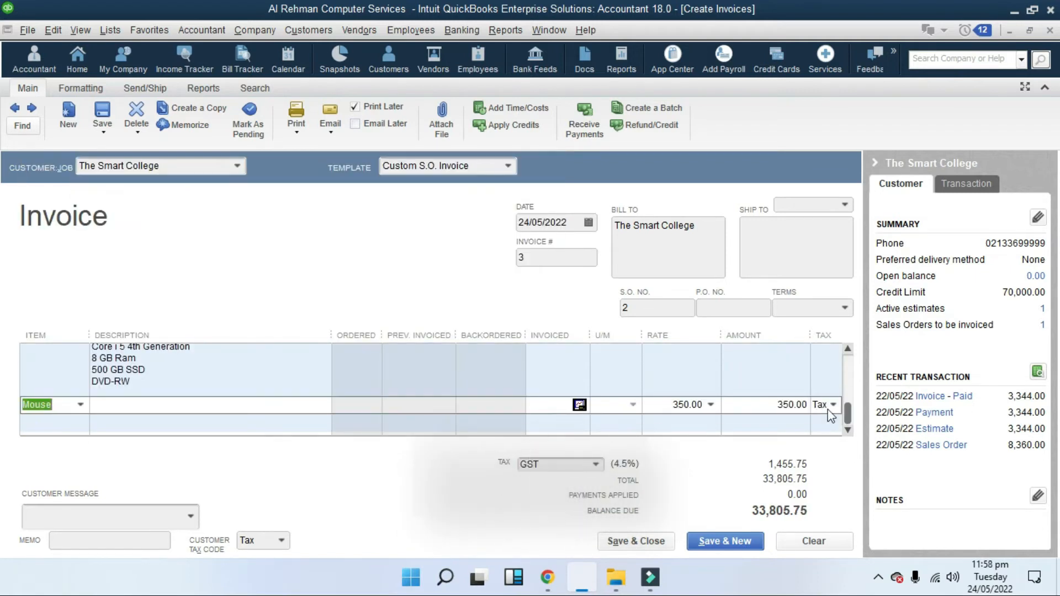
left_click(832, 405)
left_click(810, 480)
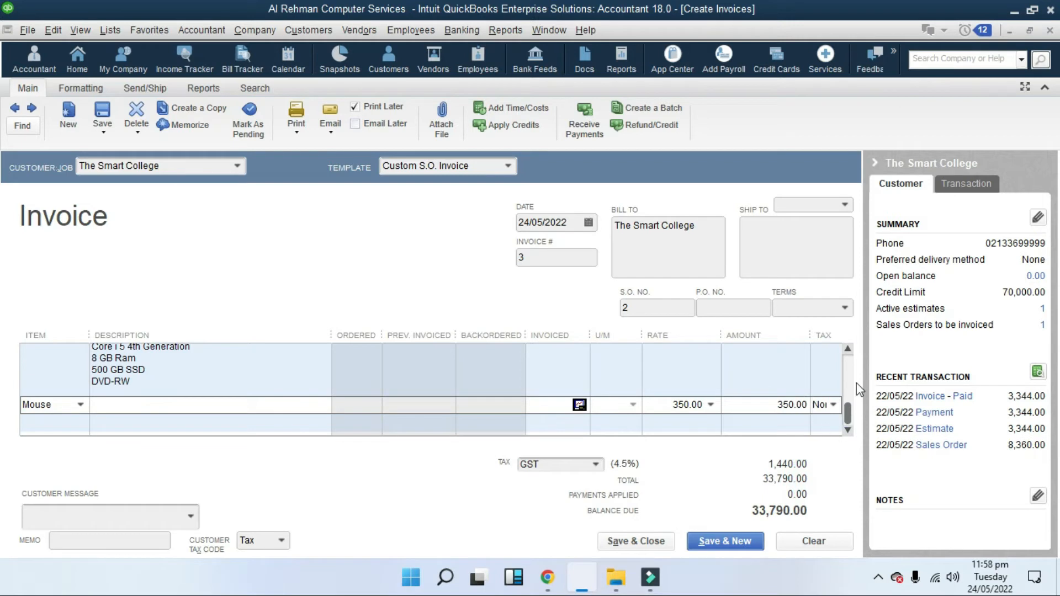
Set the invoice's sales tax item to Sindh Provisional ST, and save and close the invoice
left_click(595, 463)
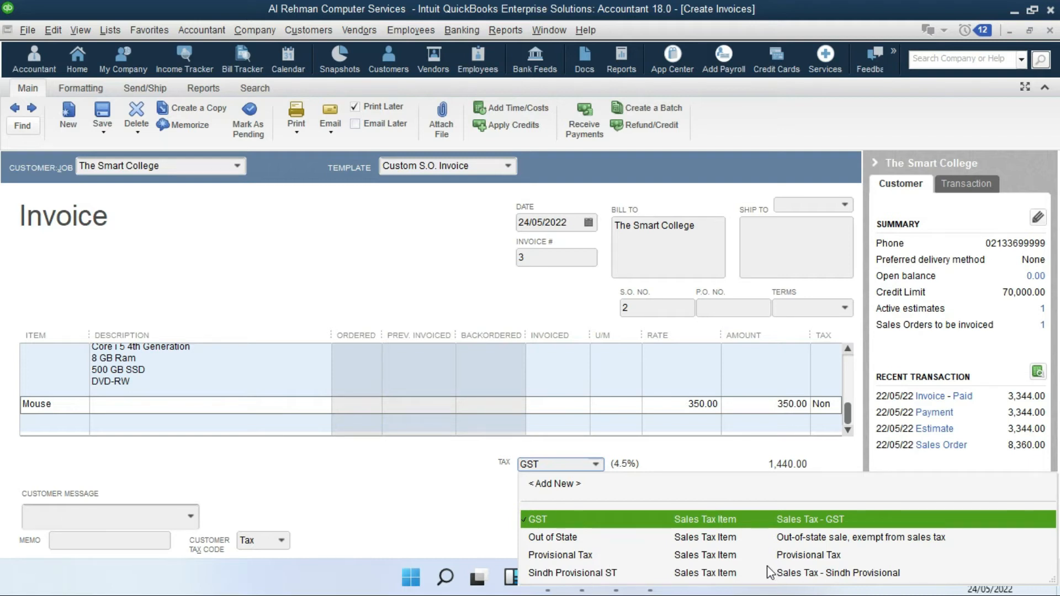
left_click(560, 574)
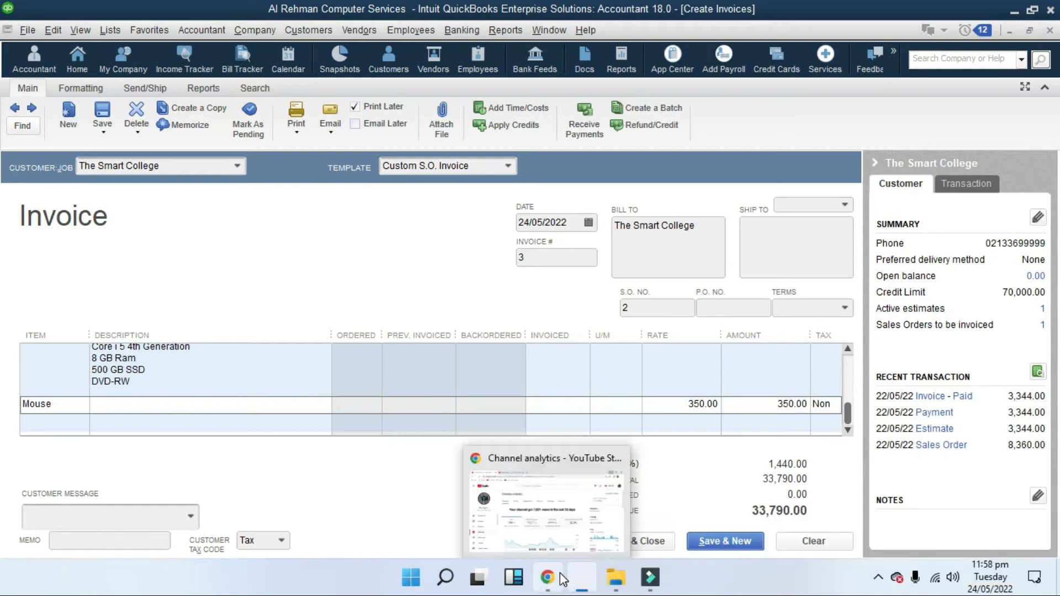
left_click(658, 547)
left_click(523, 221)
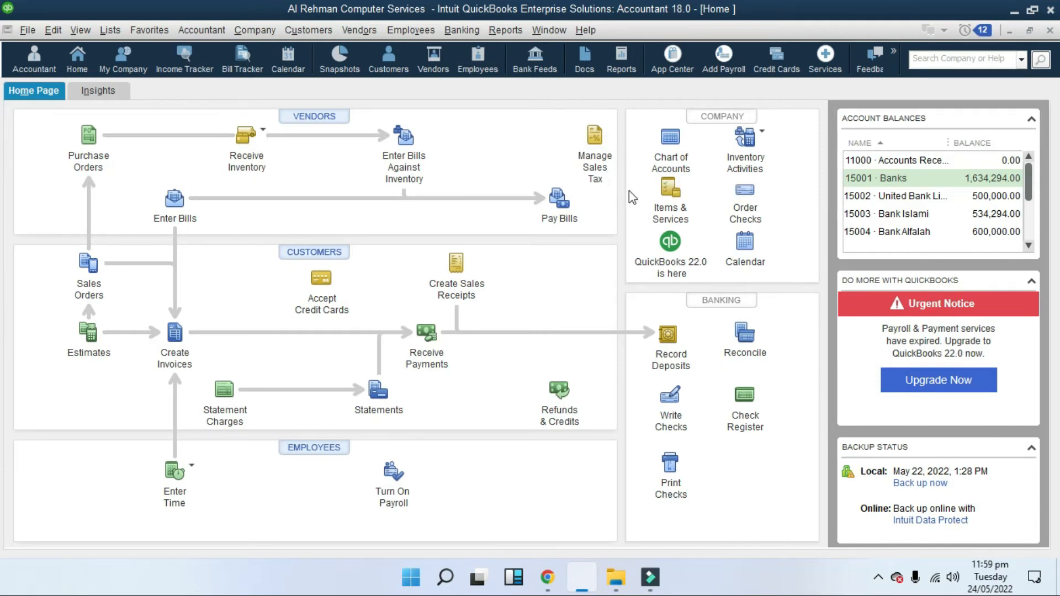
Open the Sales Tax Liability report from the sales tax management window and set its date range to This Month
left_click(579, 176)
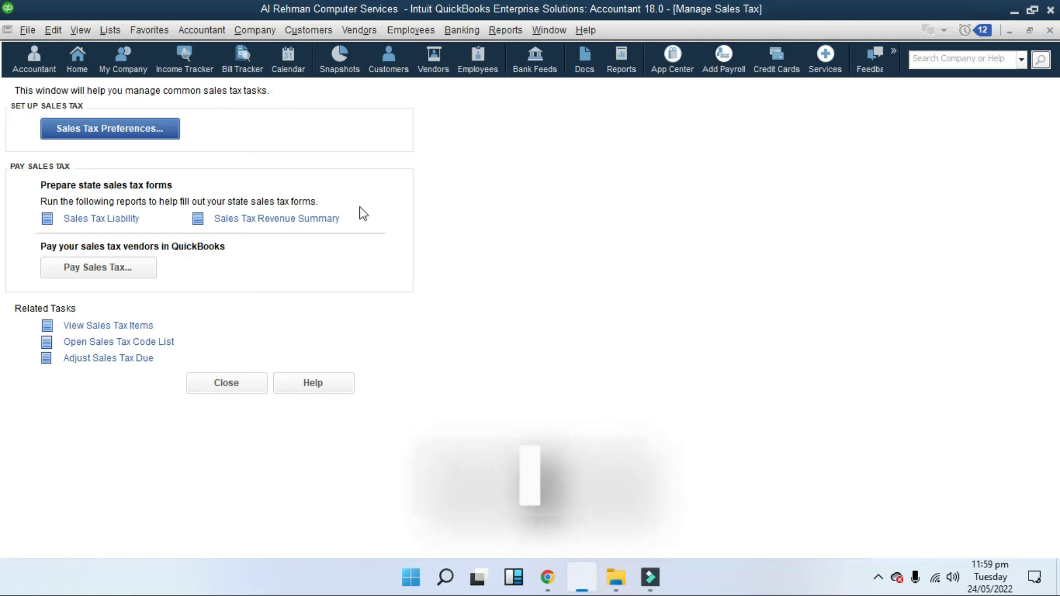
left_click(95, 221)
left_click(195, 116)
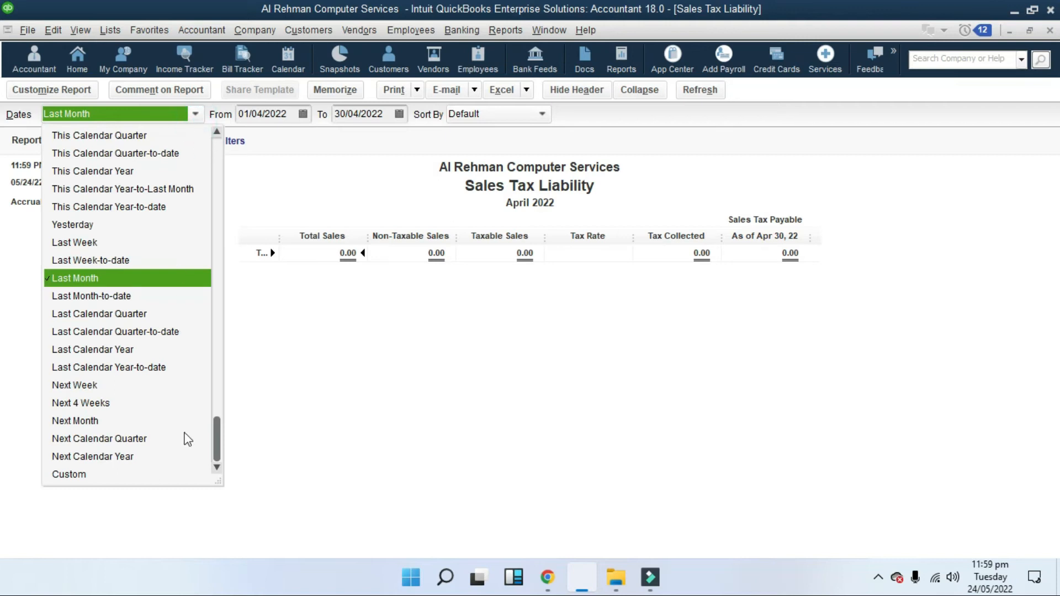
left_click_drag(221, 452, 255, 154)
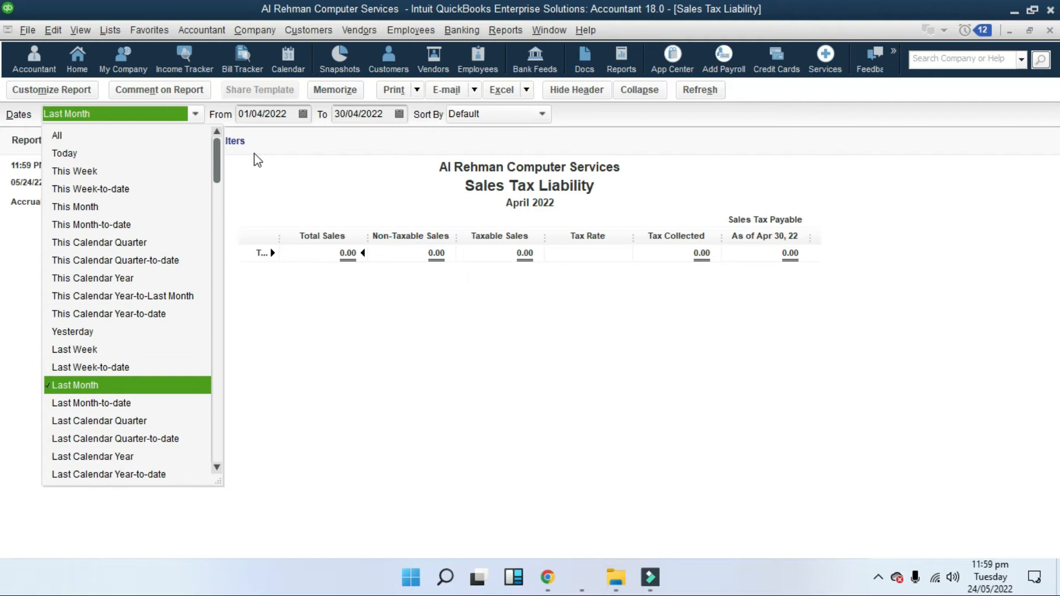
left_click(121, 210)
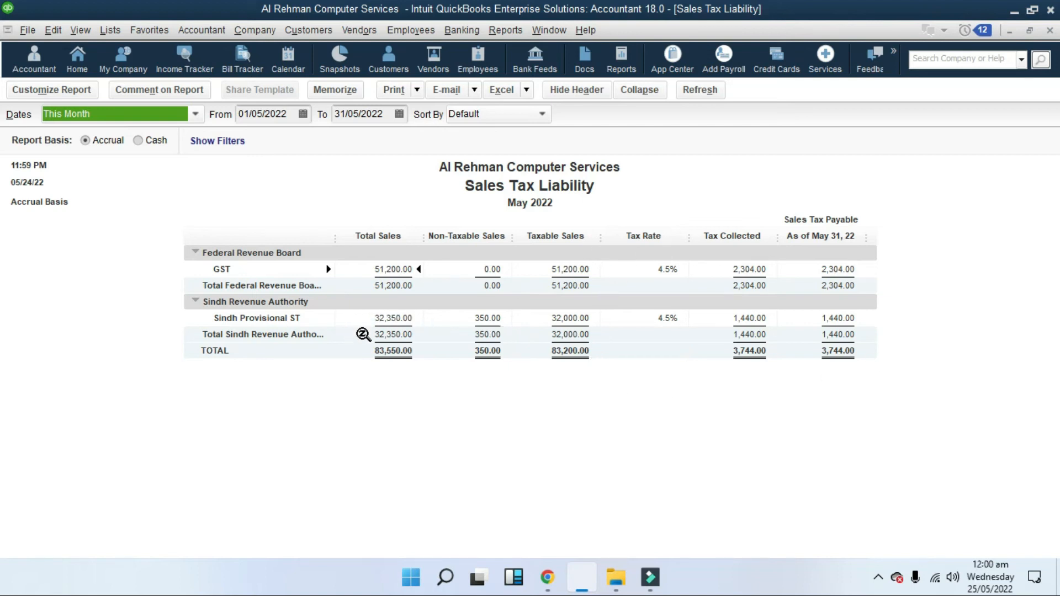
Trace the Sindh Provisional ST total sales down to the non-taxable invoice entry, and close the invoice and reports
left_click(381, 321)
double_click(382, 322)
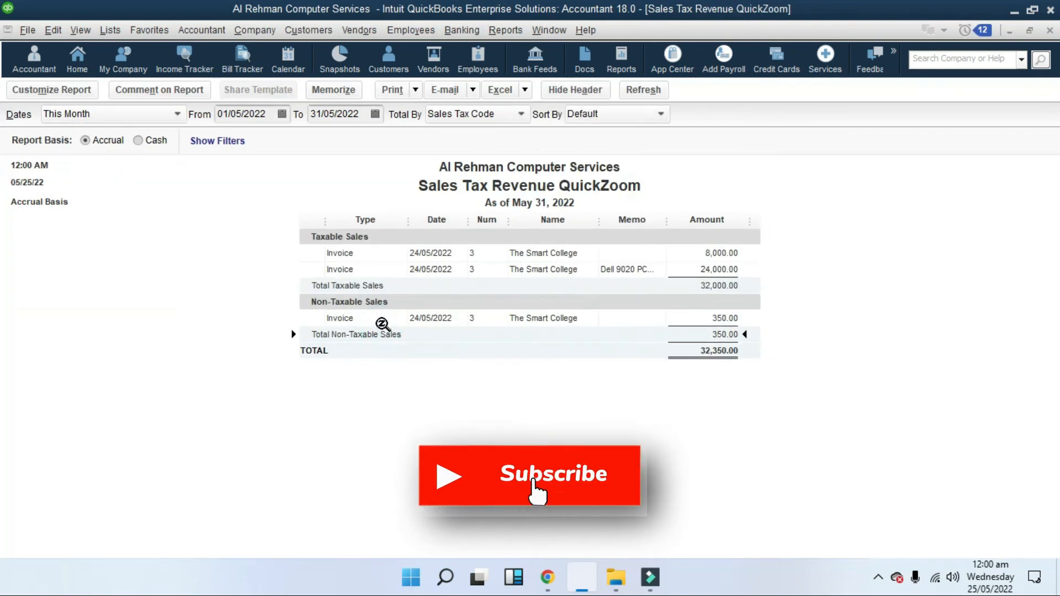
double_click(516, 318)
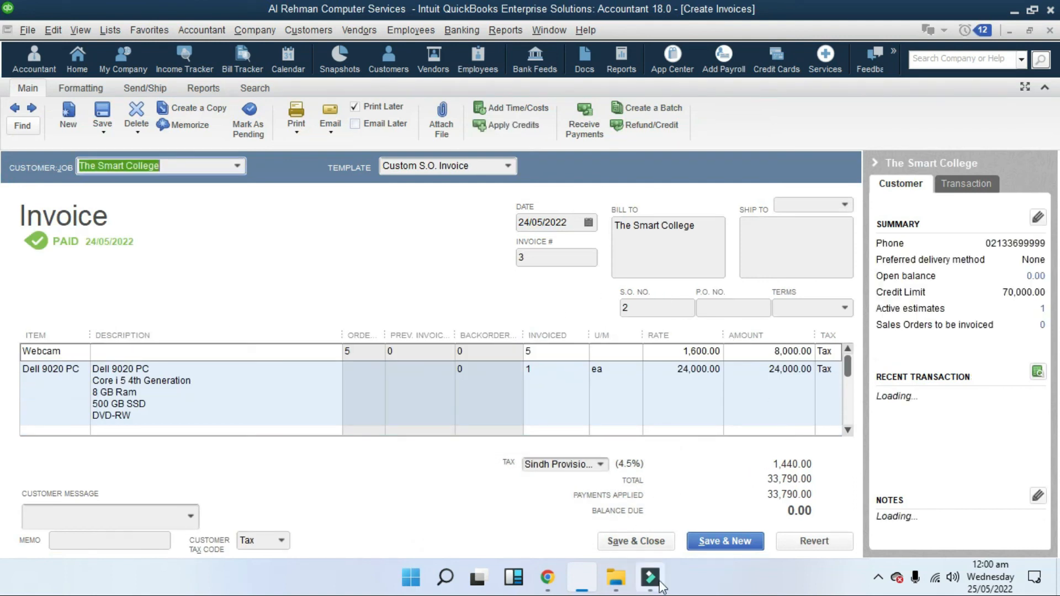
left_click(1050, 30)
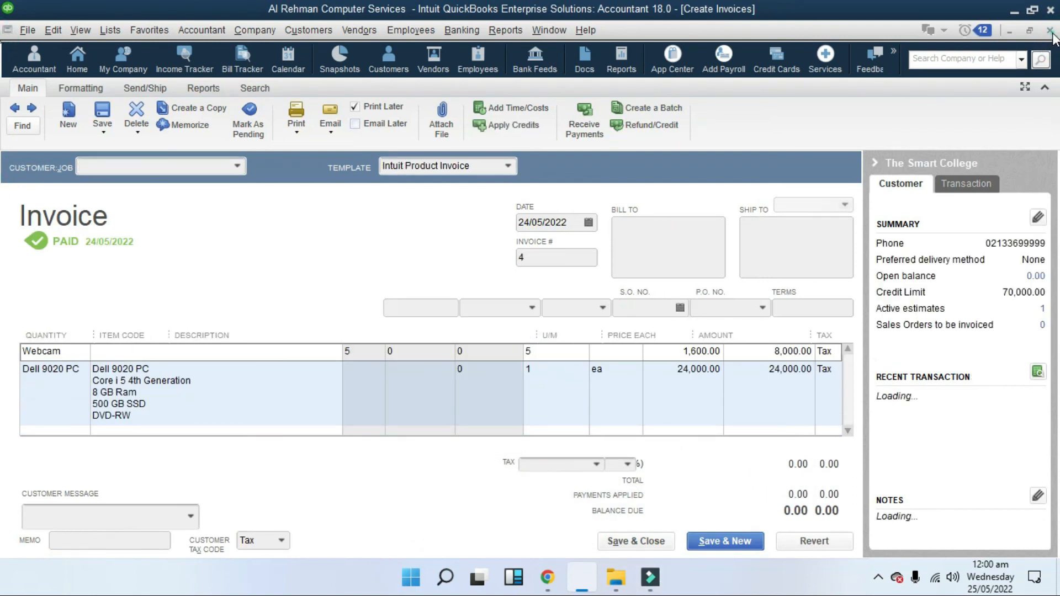
left_click(1051, 30)
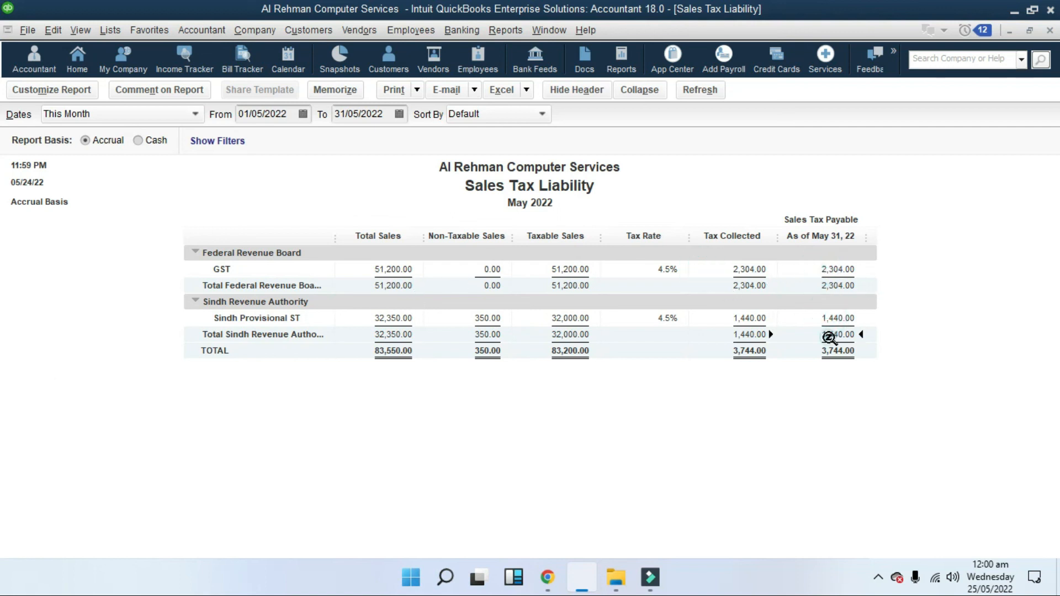
left_click(1050, 30)
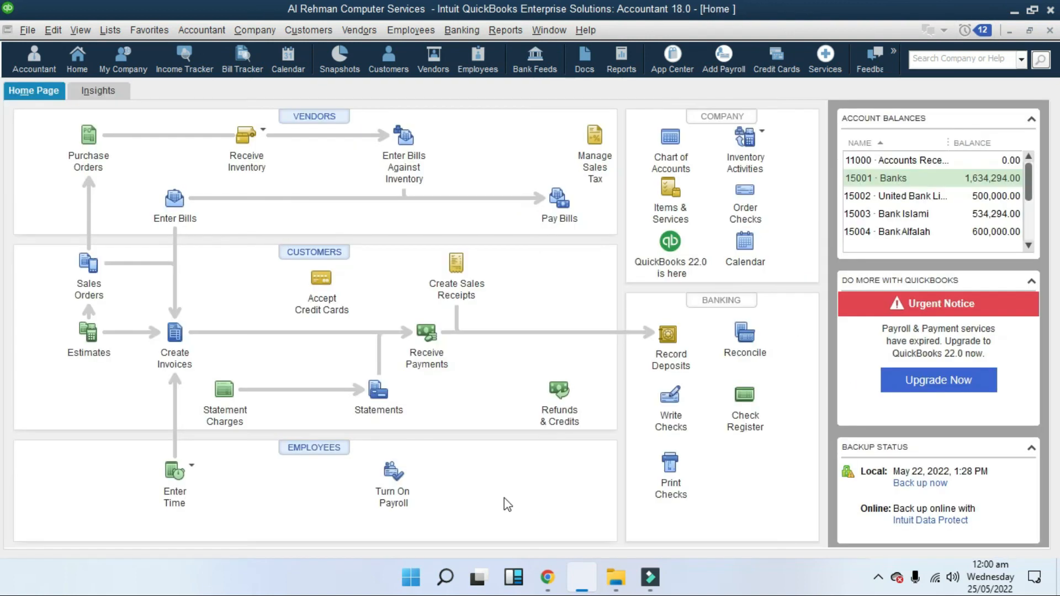